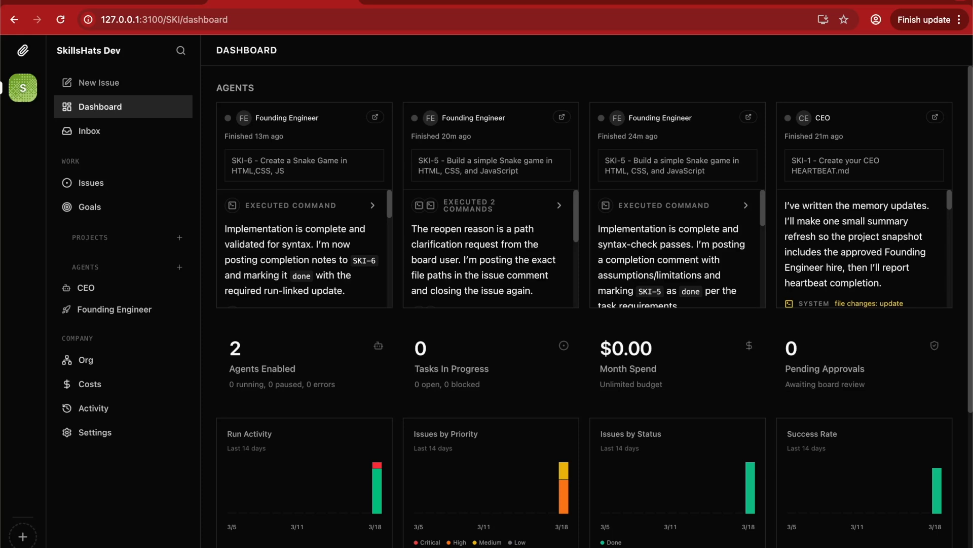
Step: Begin adding a new agent with self-managed advanced configuration, using the local Codex adapter
click(68, 269)
click(69, 269)
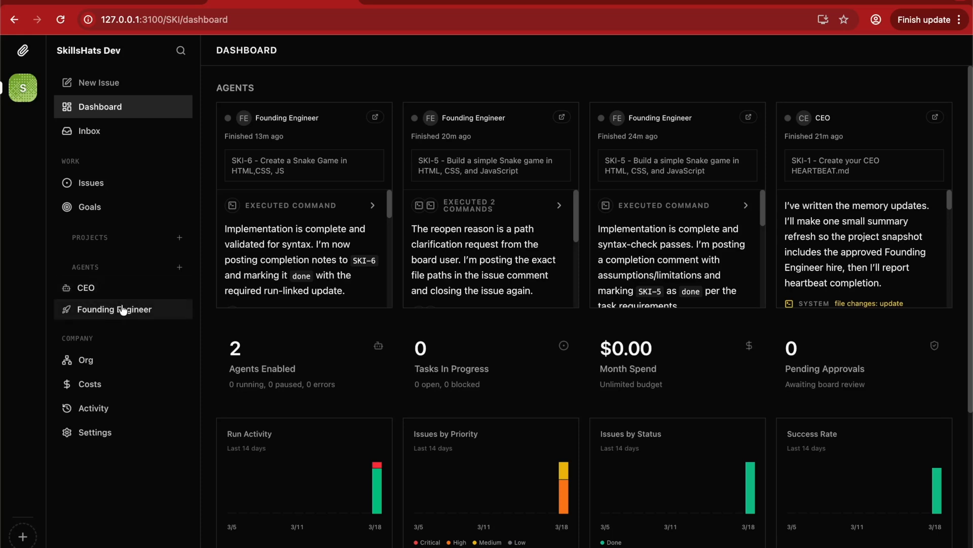
click(180, 268)
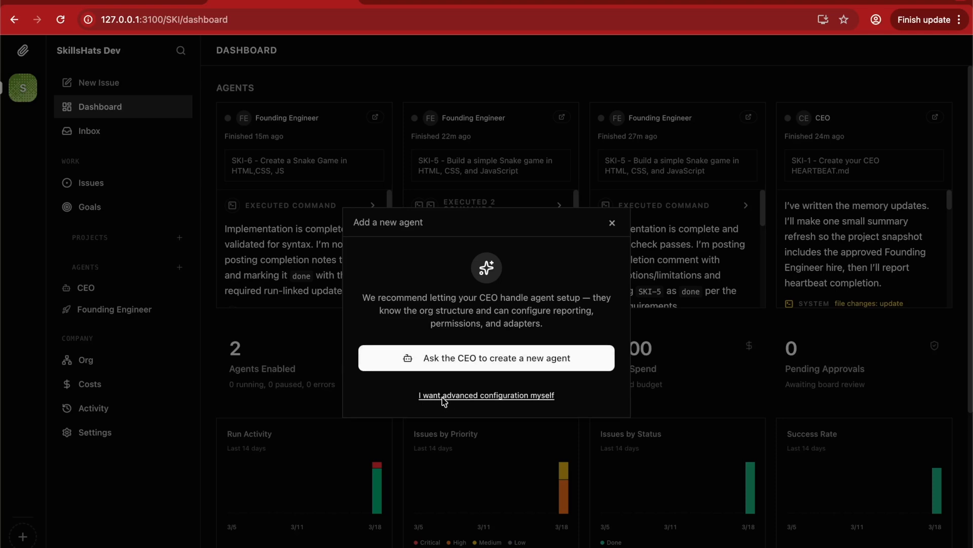
click(464, 396)
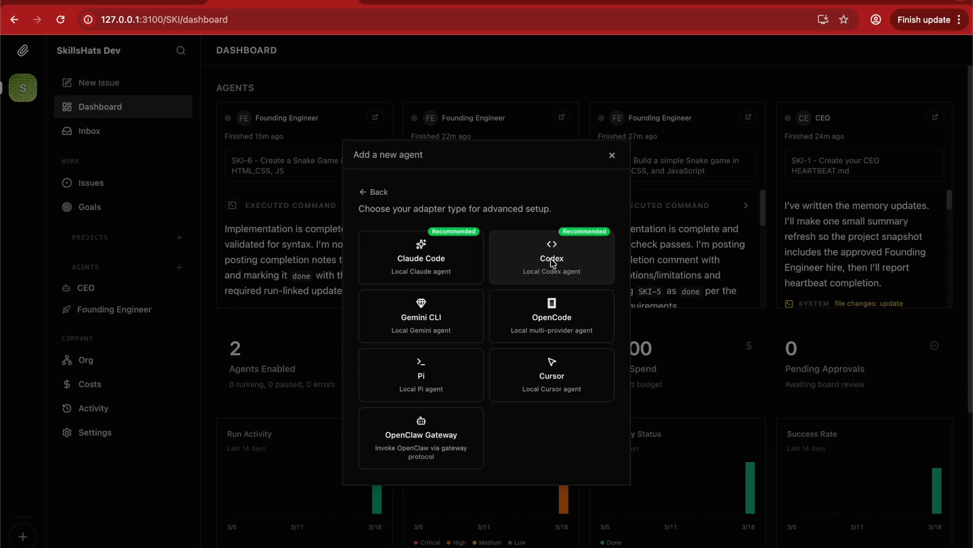
click(551, 261)
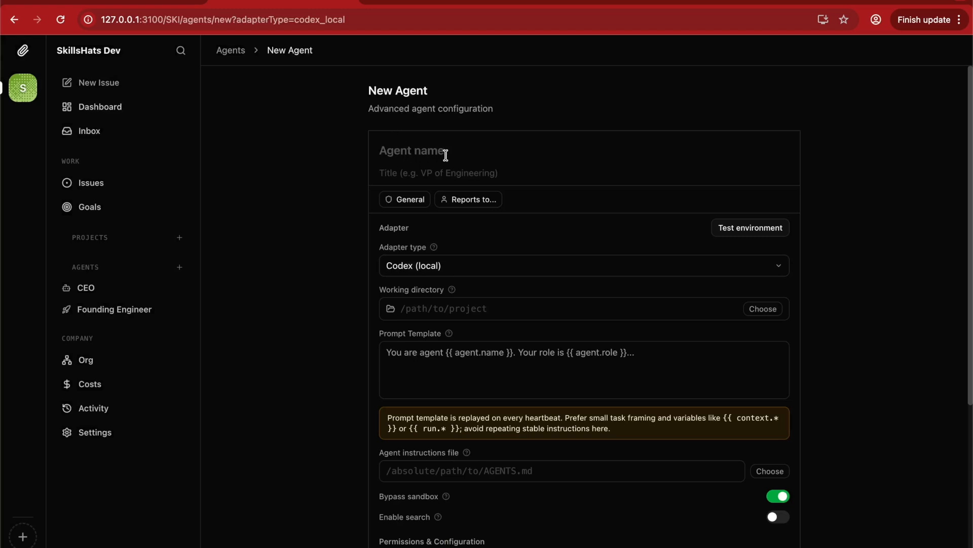
Step: Examine the new Codex agent form, from name, working directory and prompt template down to model, environment variables and run policy
scroll(420, 302, down, 1)
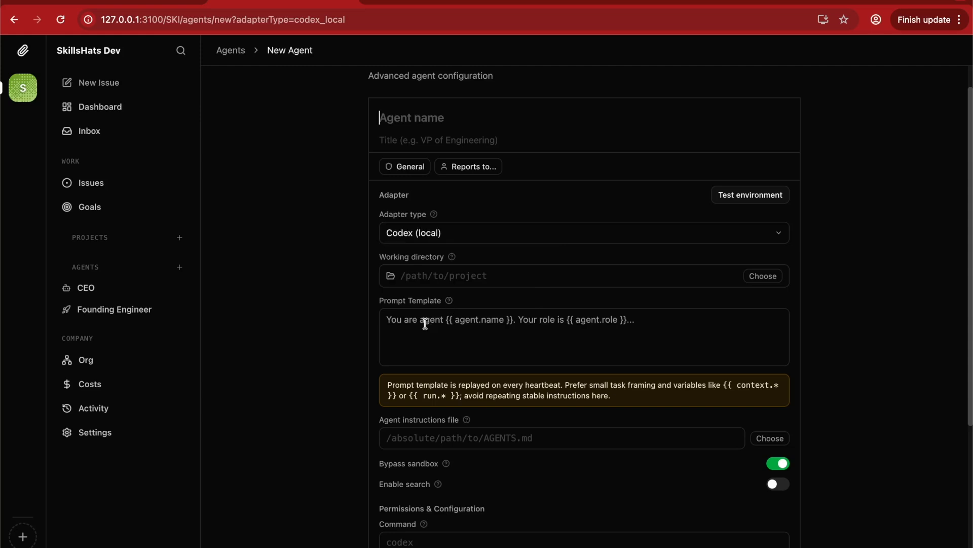
scroll(425, 323, down, 3)
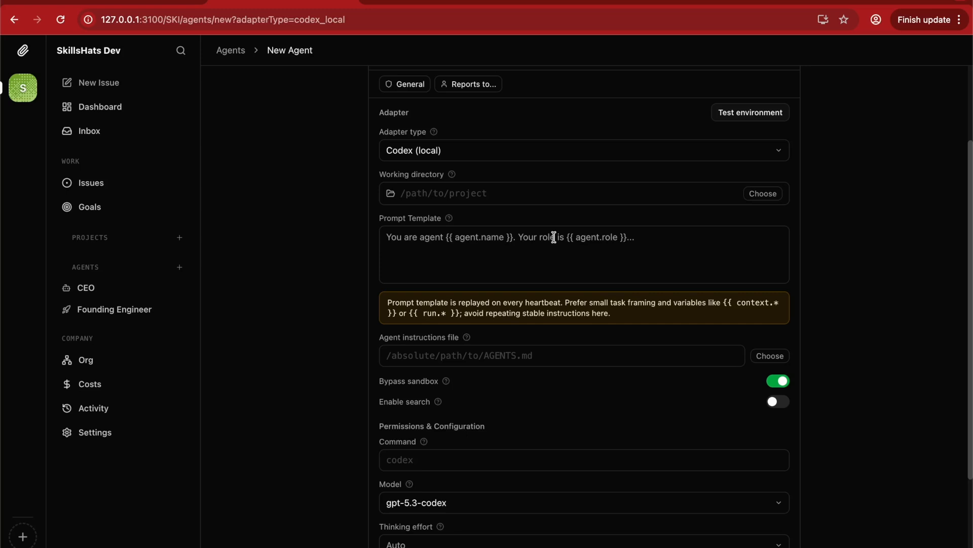
click(506, 256)
scroll(505, 256, down, 3)
click(409, 268)
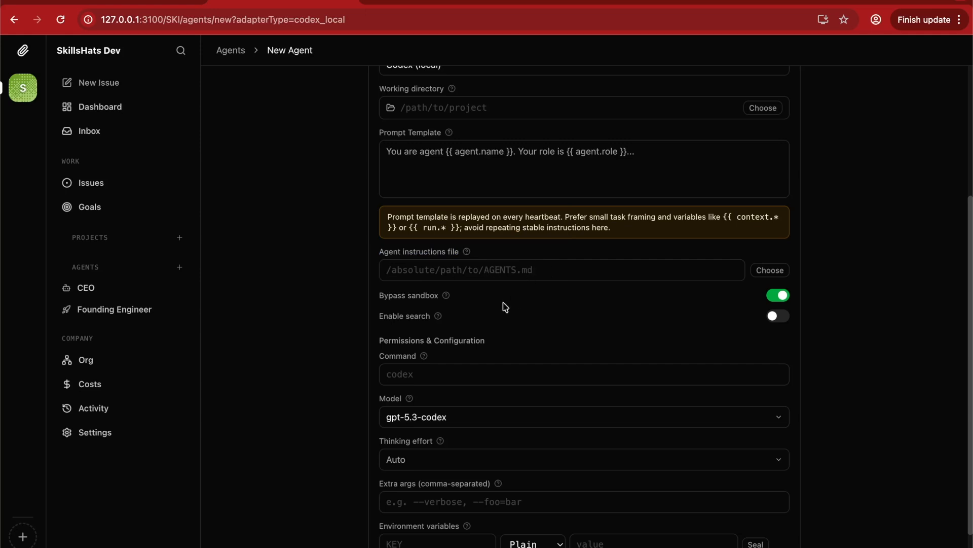
scroll(446, 395, down, 3)
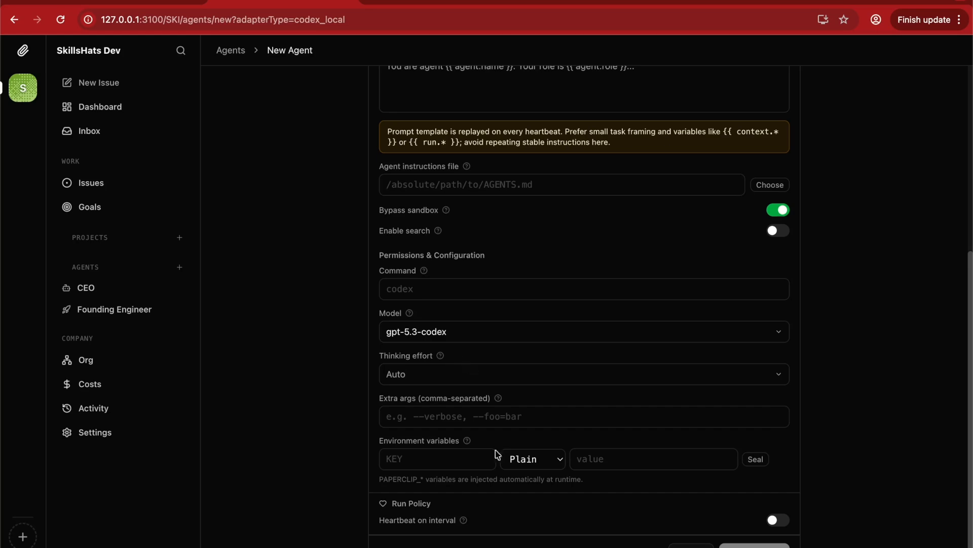
scroll(515, 441, up, 10)
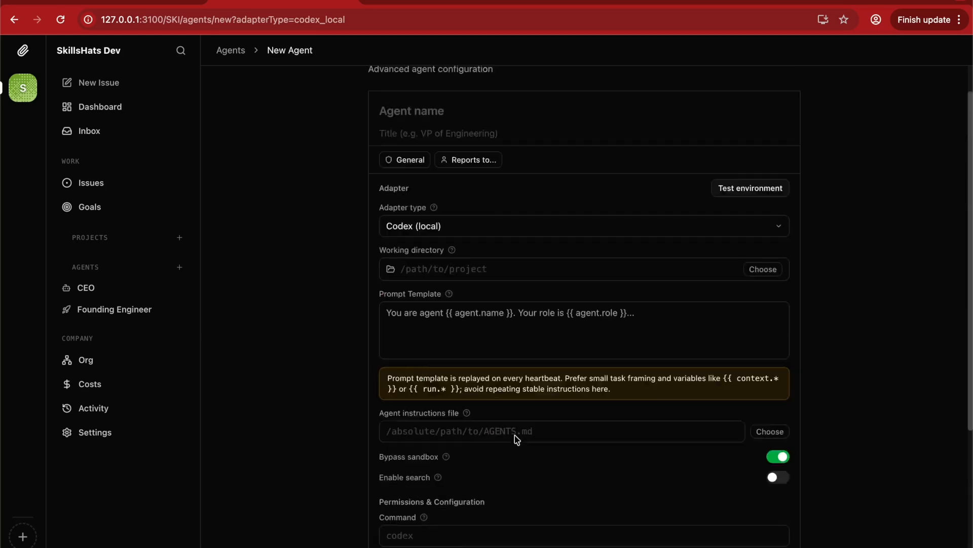
scroll(475, 355, down, 6)
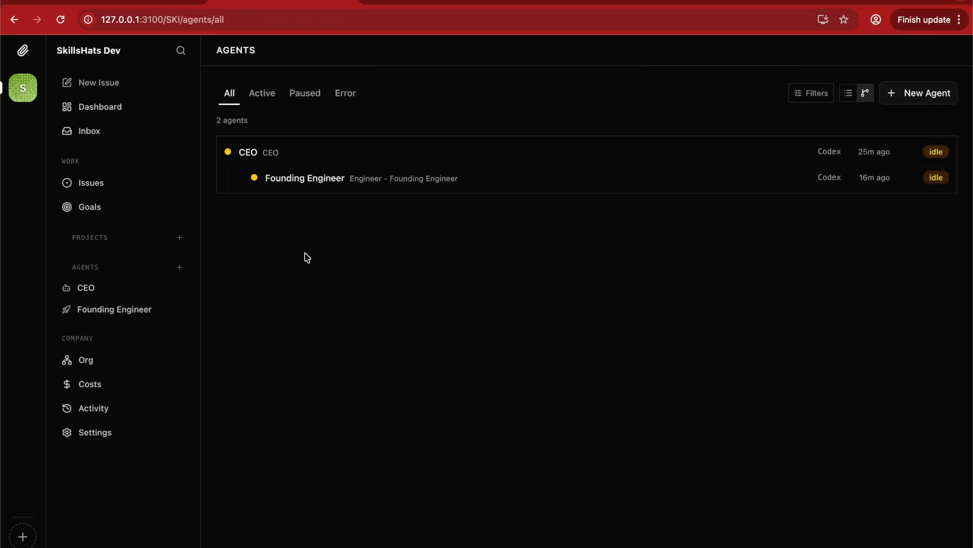
Step: Ask the CEO to create a new agent, titling the issue "Create a new Frontend Game Engineer agent"
click(179, 267)
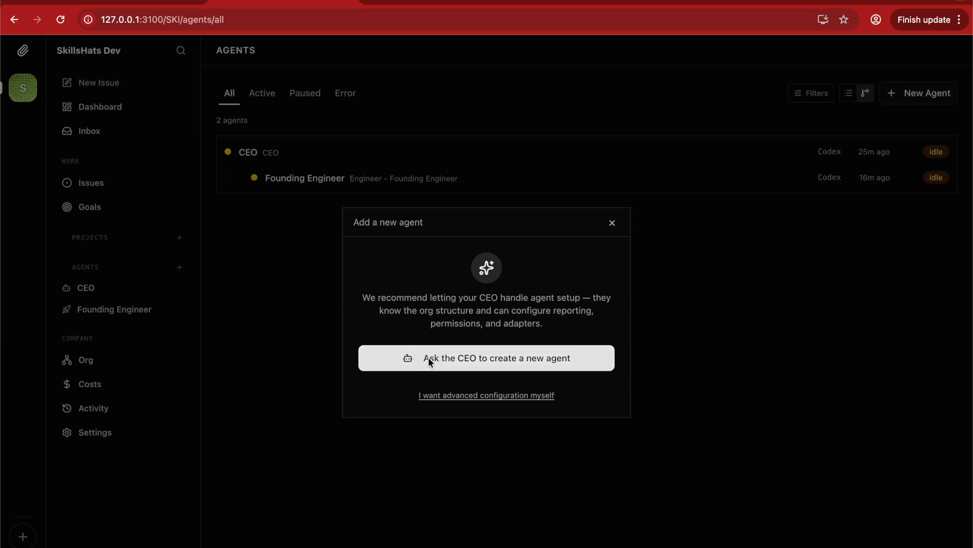
click(508, 365)
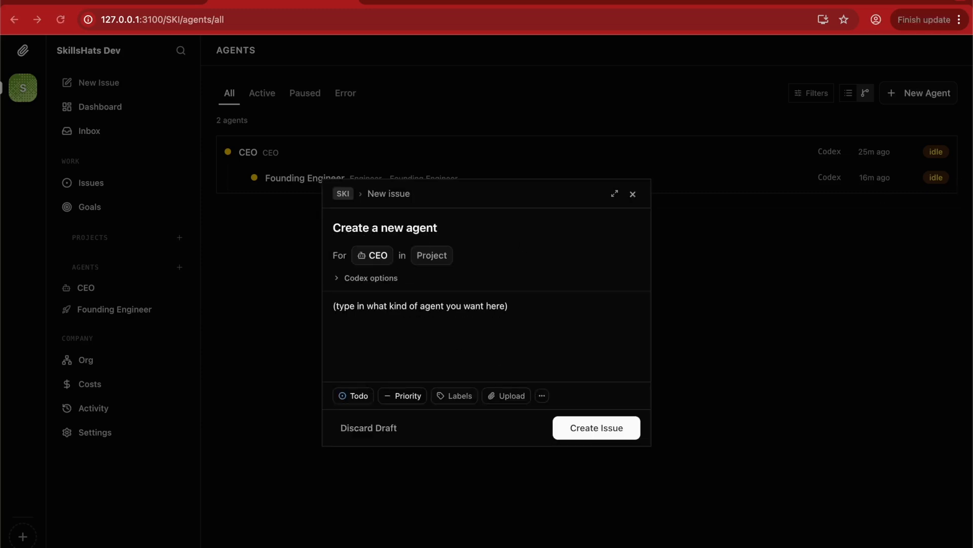
triple_click(428, 230)
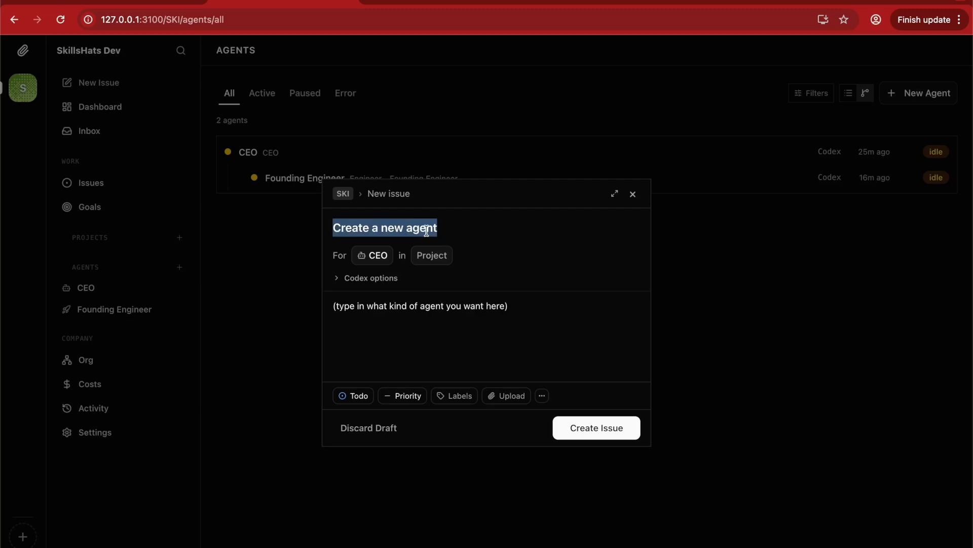
text(Create a new Frontend Game Engineer agent)
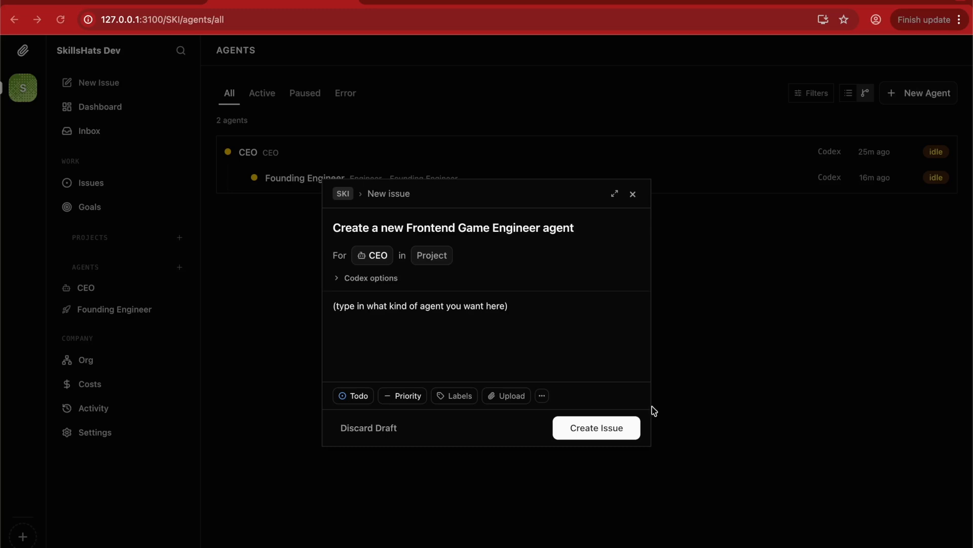
Step: Replace the placeholder description with the prepared Frontend Game Engineer brief covering purpose, skills, rules and follow-up actions, and review it
triple_click(365, 309)
key(ctrl+v)
scroll(427, 323, up, 3)
scroll(427, 323, up, 2)
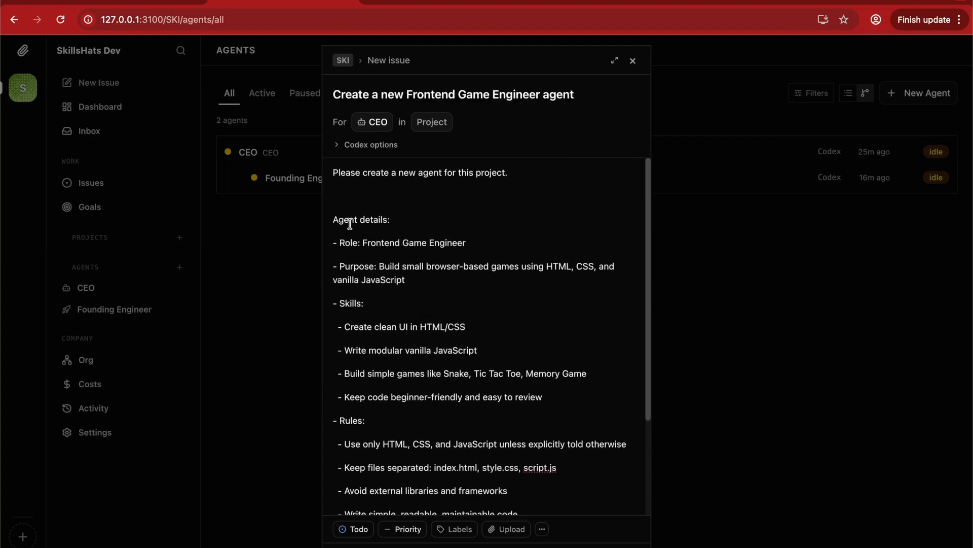
drag(347, 224, 408, 220)
click(350, 267)
scroll(349, 300, down, 5)
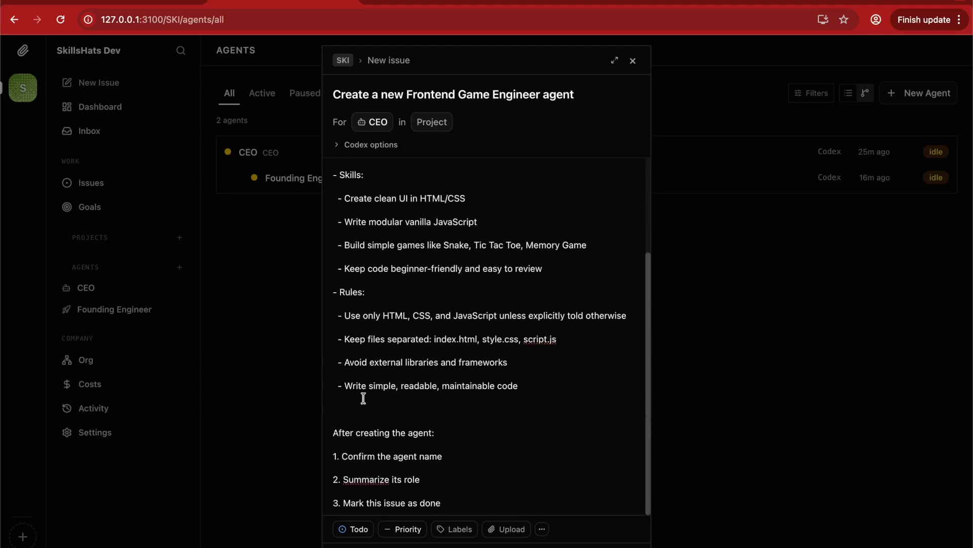
mouse_move(341, 432)
mouse_down()
mouse_move(434, 474)
mouse_move(456, 502)
mouse_move(326, 427)
mouse_up()
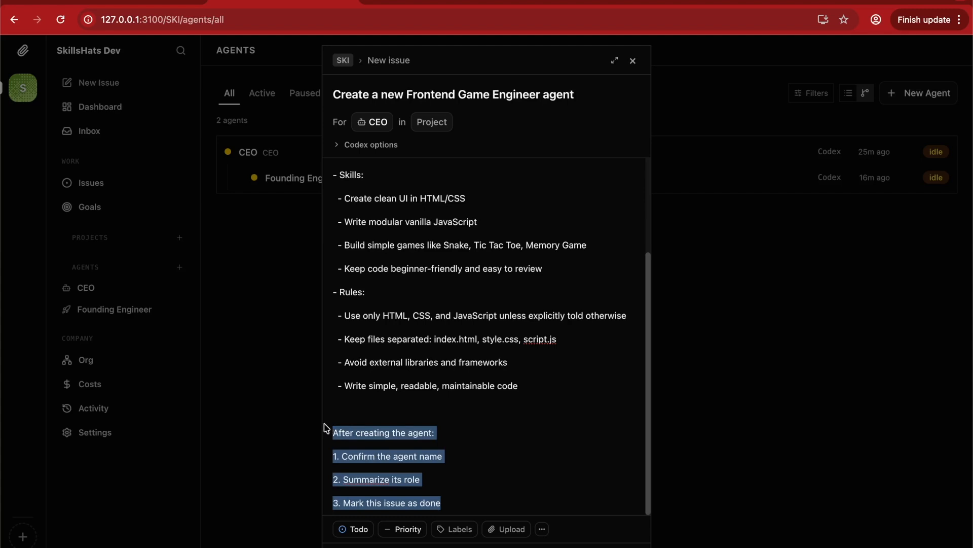
click(452, 474)
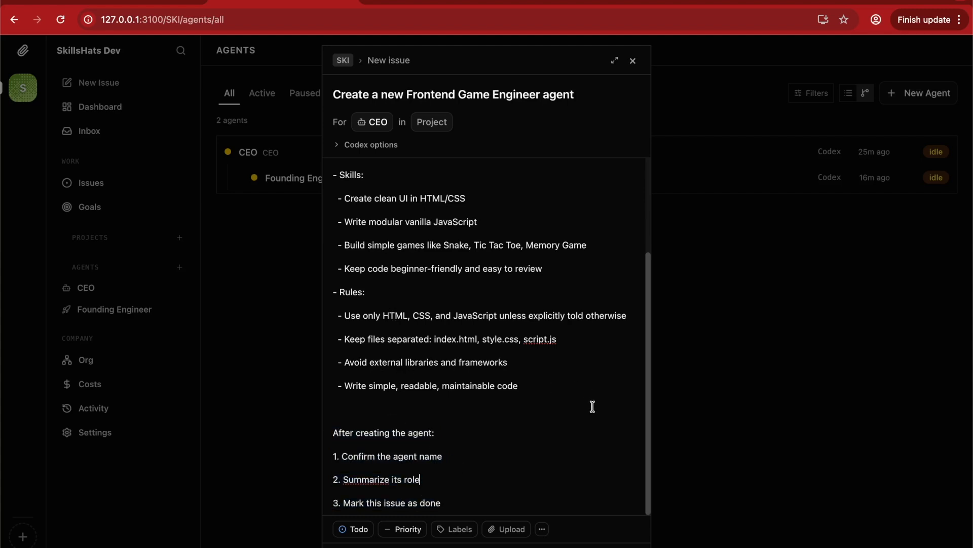
Step: Set the issue's priority to High and create the issue
click(404, 531)
click(403, 467)
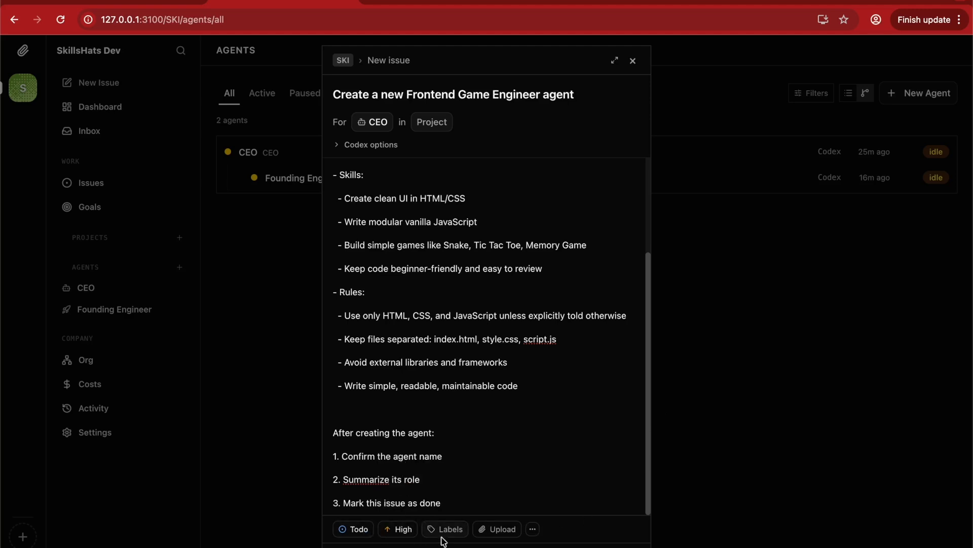
click(614, 547)
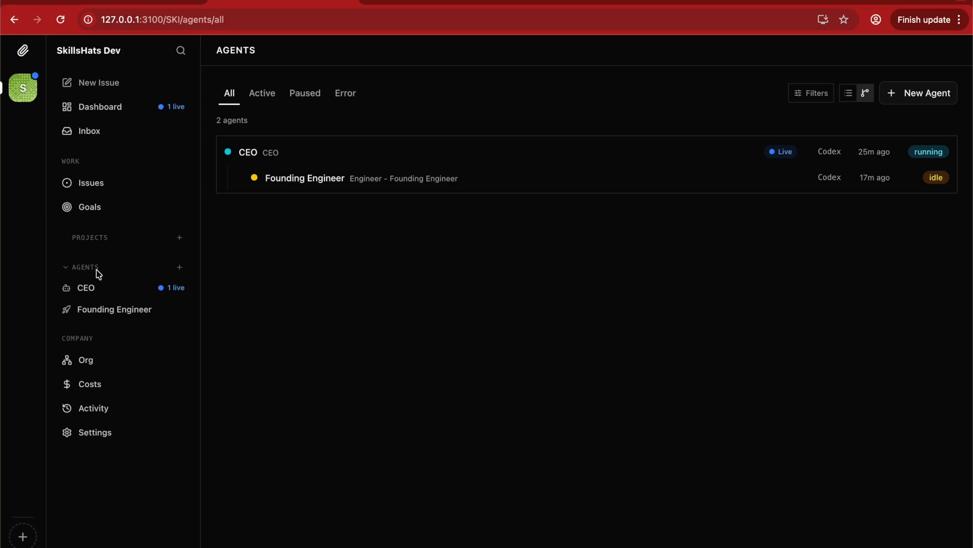
Step: Check the issue list, and open the transcript of the CEO agent's live assignment run
click(86, 192)
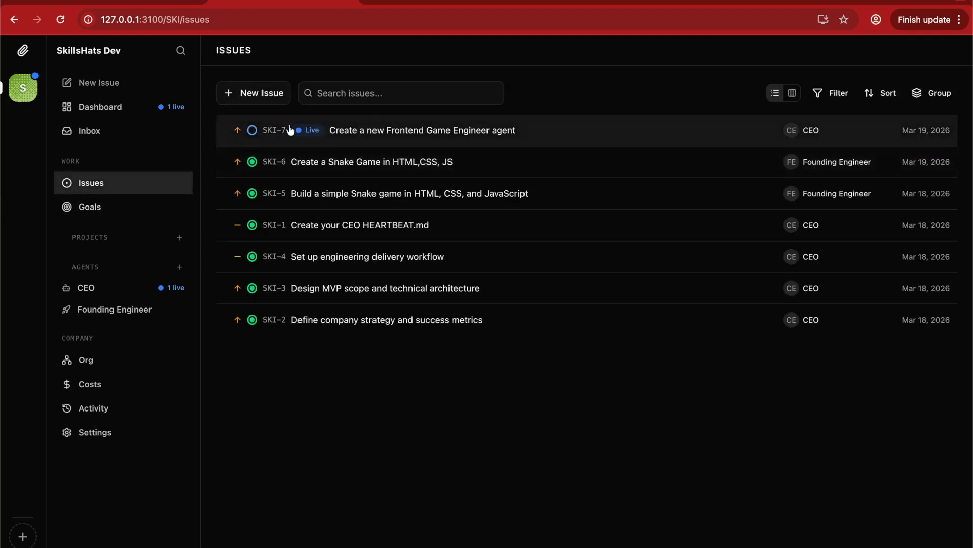
click(92, 289)
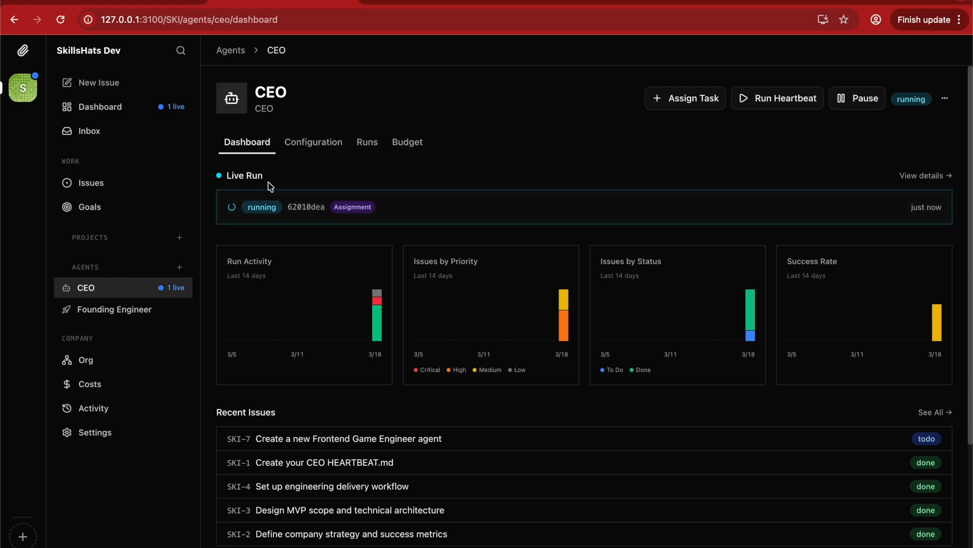
click(348, 208)
scroll(539, 272, down, 10)
scroll(539, 272, down, 15)
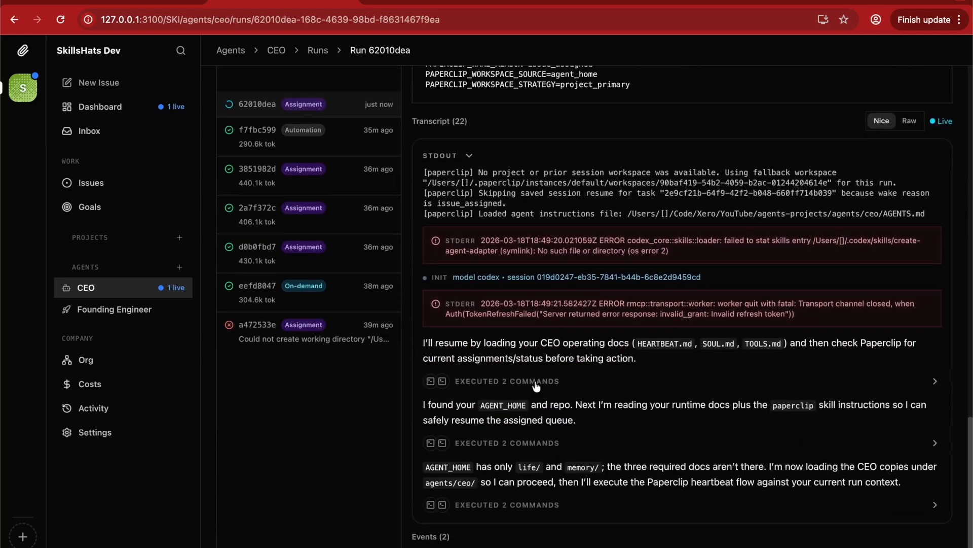
Step: Read the live run transcript to follow how the CEO handles the request to hire the new agent
drag(435, 343, 756, 339)
click(674, 345)
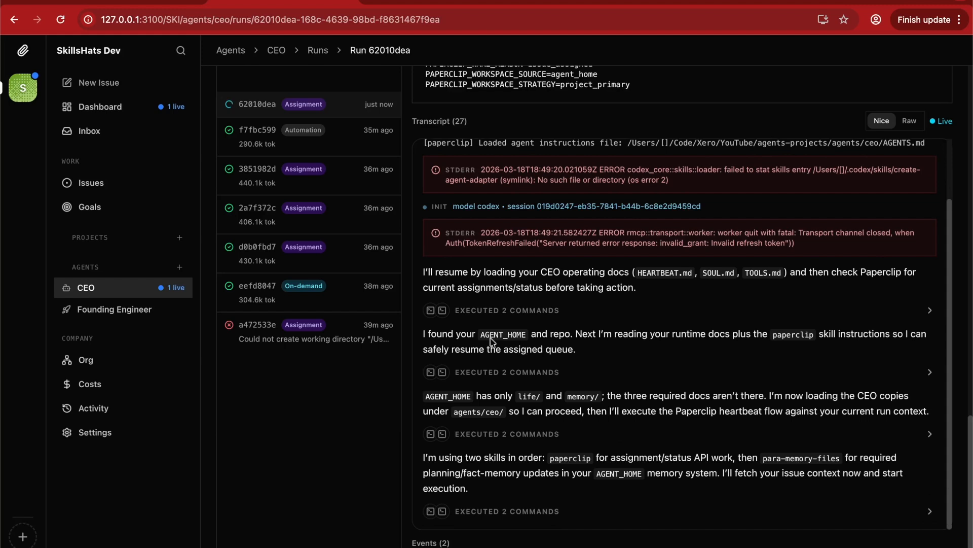
drag(424, 333, 527, 335)
click(555, 336)
double_click(554, 335)
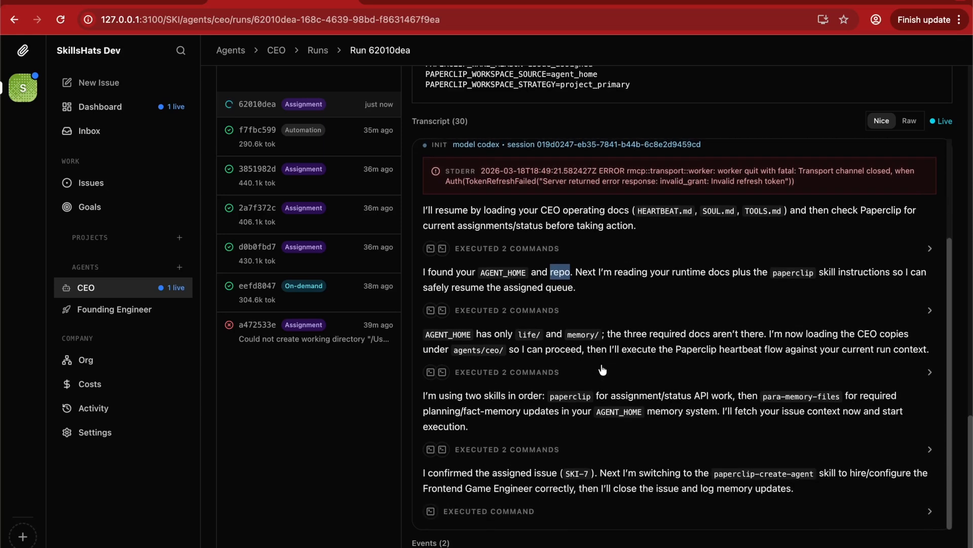
drag(428, 457, 569, 456)
drag(714, 455, 807, 458)
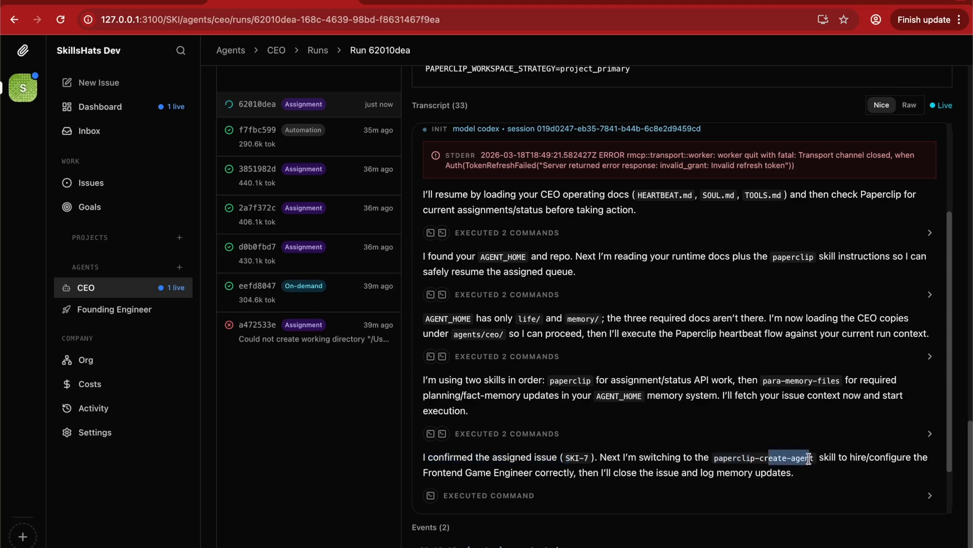
drag(438, 411, 552, 412)
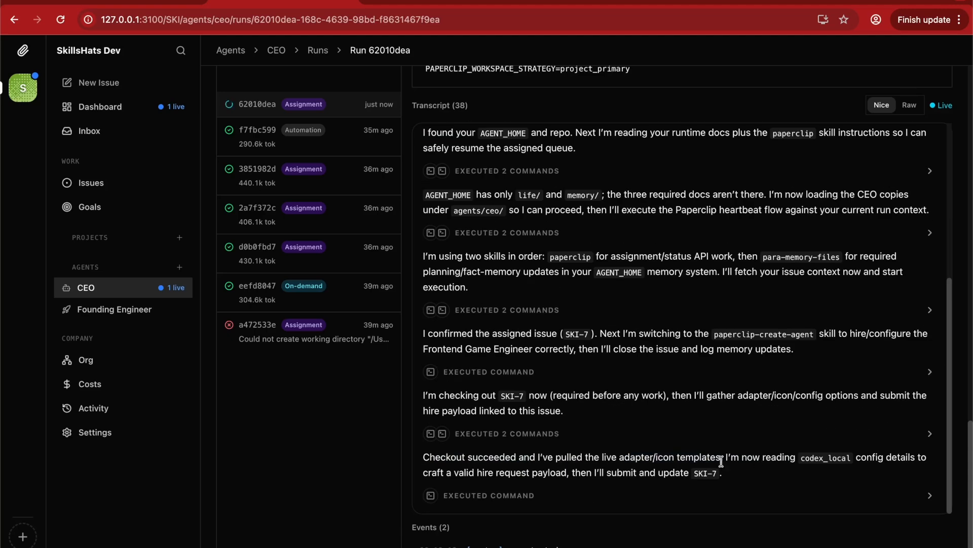
drag(722, 461, 884, 459)
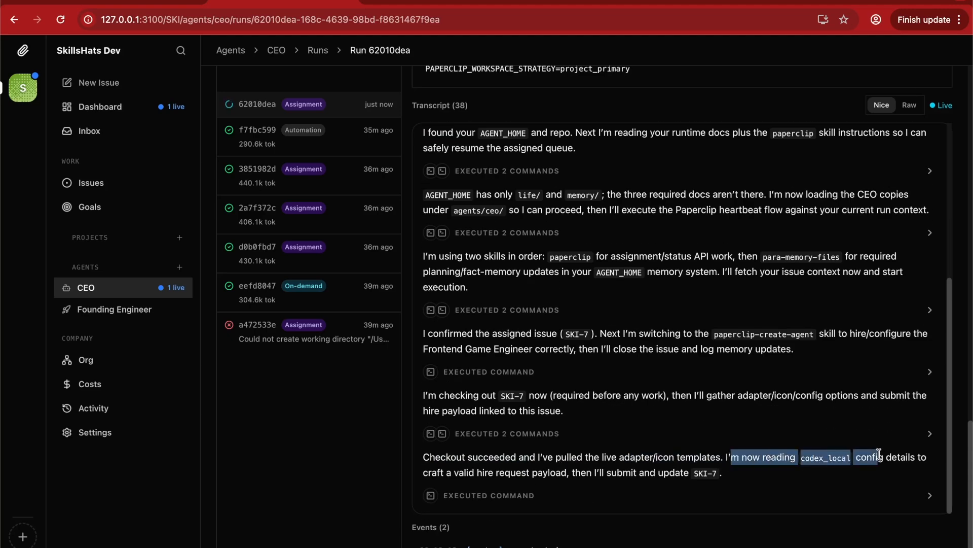
click(745, 446)
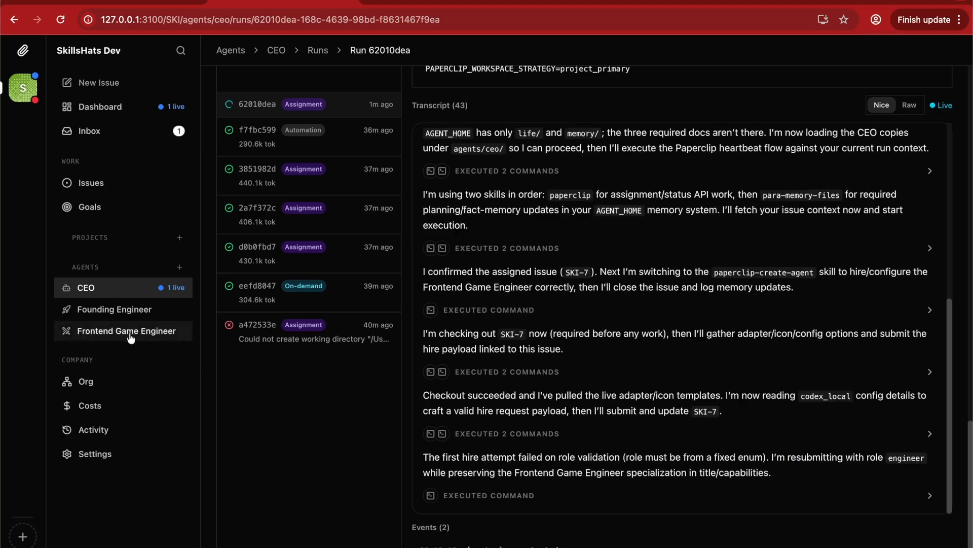
Step: View the org chart enlarged and centred to see where the Frontend Game Engineer reports
click(77, 381)
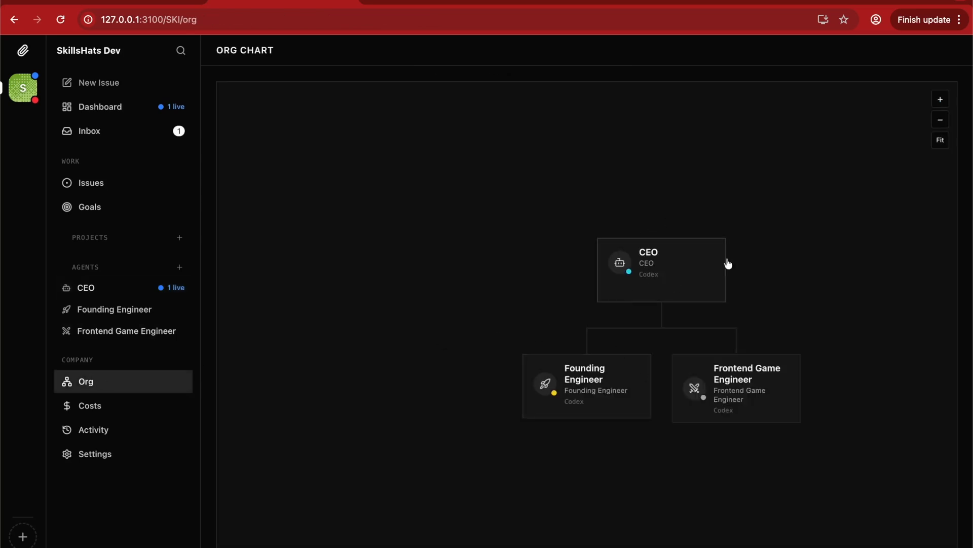
click(941, 99)
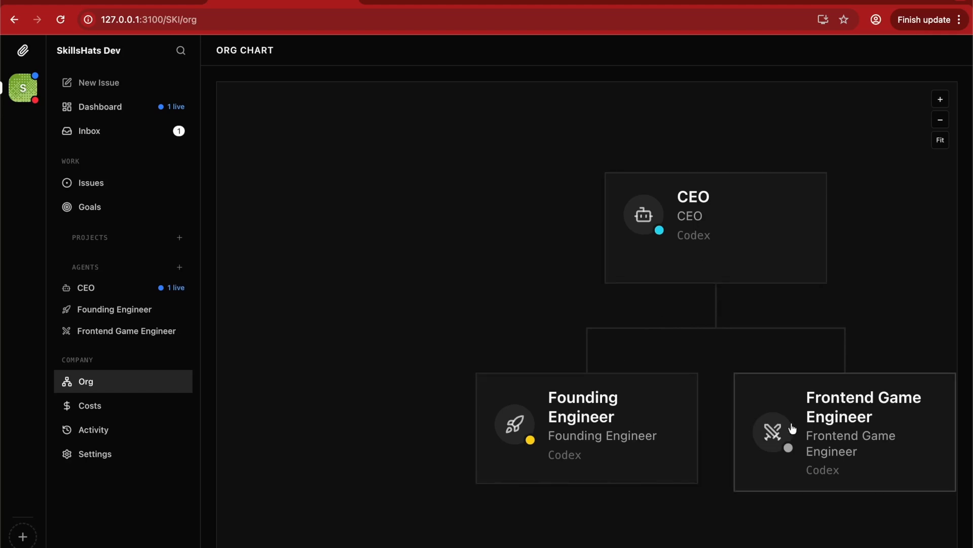
drag(892, 309, 723, 286)
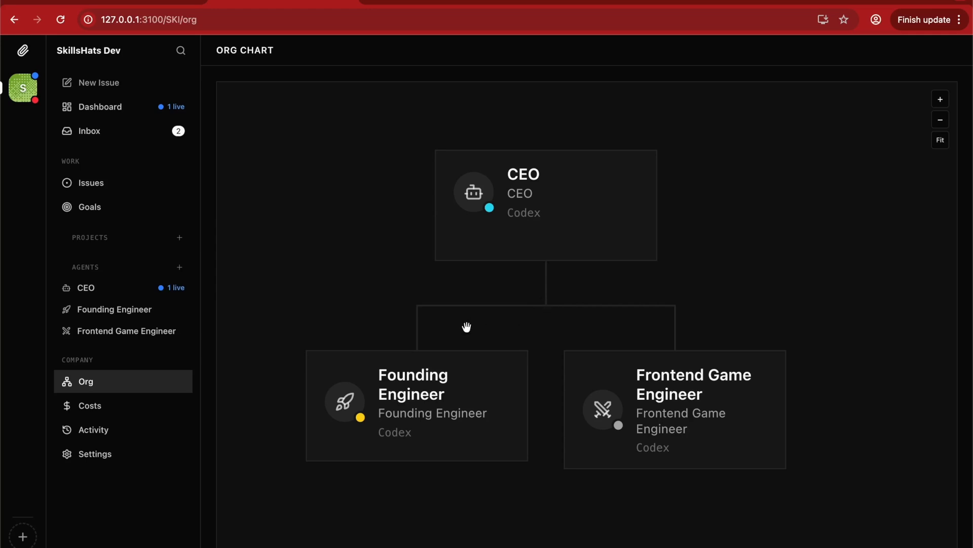
Step: Open the Frontend Game Engineer agent's page and read its status notice
click(93, 335)
drag(216, 176, 328, 177)
drag(488, 181, 301, 177)
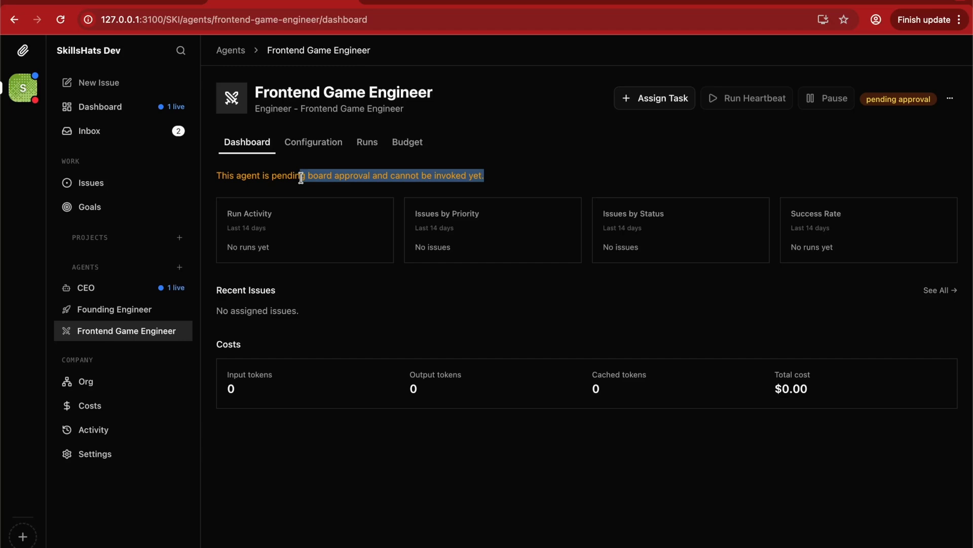
Step: Find the pending approvals from the company dashboard and approve the CEO's request to hire the Frontend Game Engineer
click(116, 113)
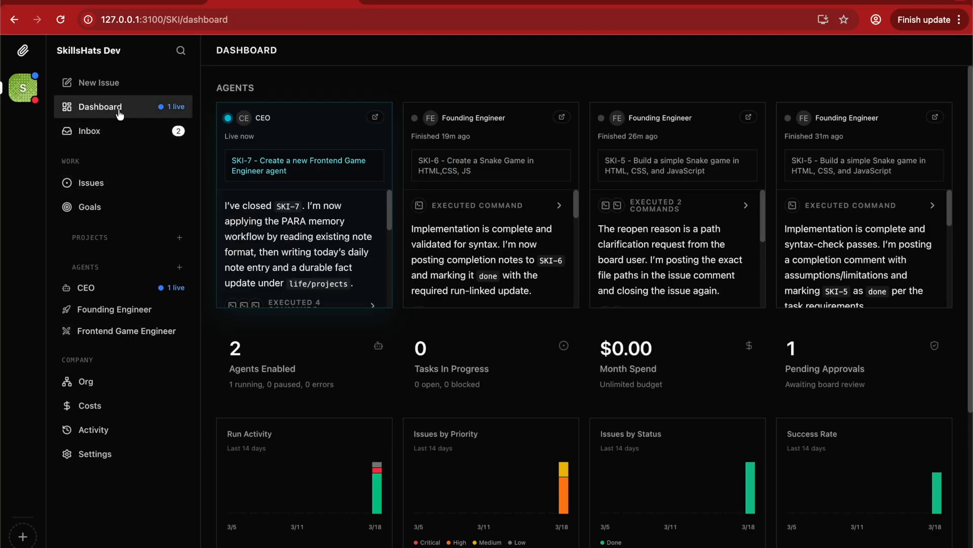
scroll(536, 365, down, 3)
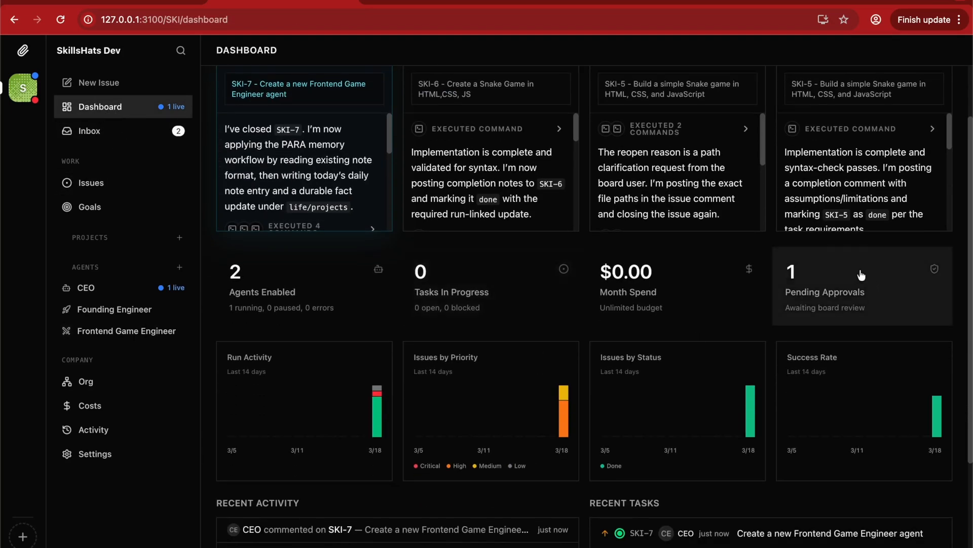
click(826, 280)
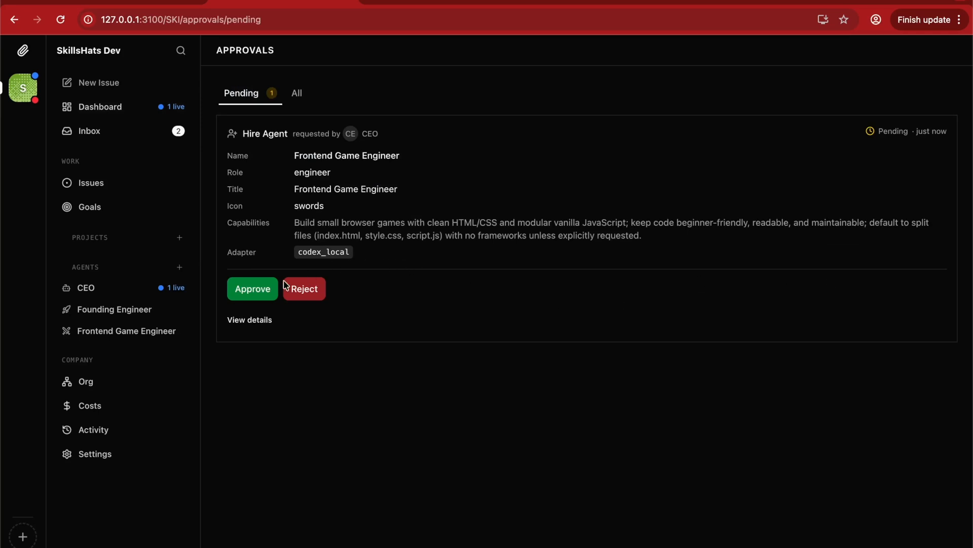
click(264, 288)
Step: Reopen the Frontend Game Engineer agent's page and recheck its approval status notice
click(113, 339)
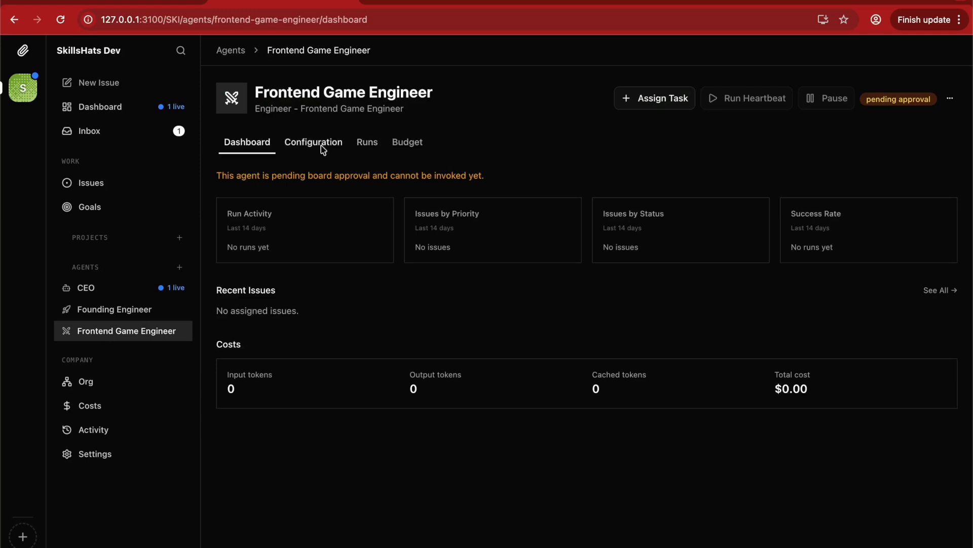
drag(502, 182, 231, 171)
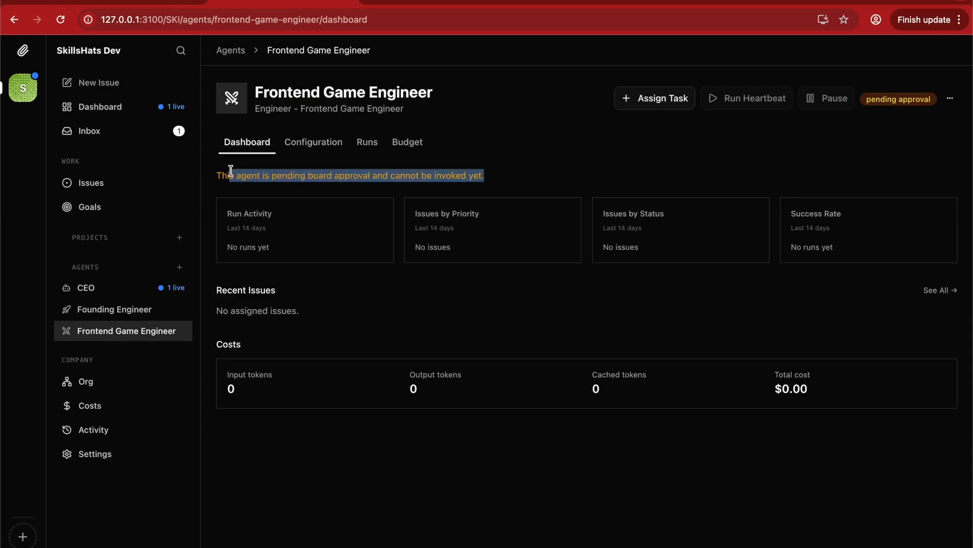
click(400, 191)
drag(485, 175, 331, 175)
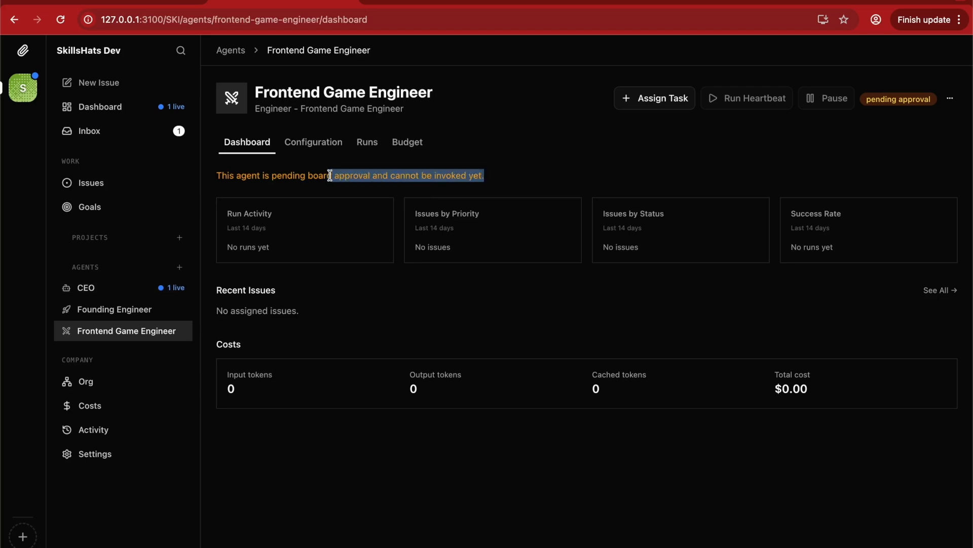
click(330, 175)
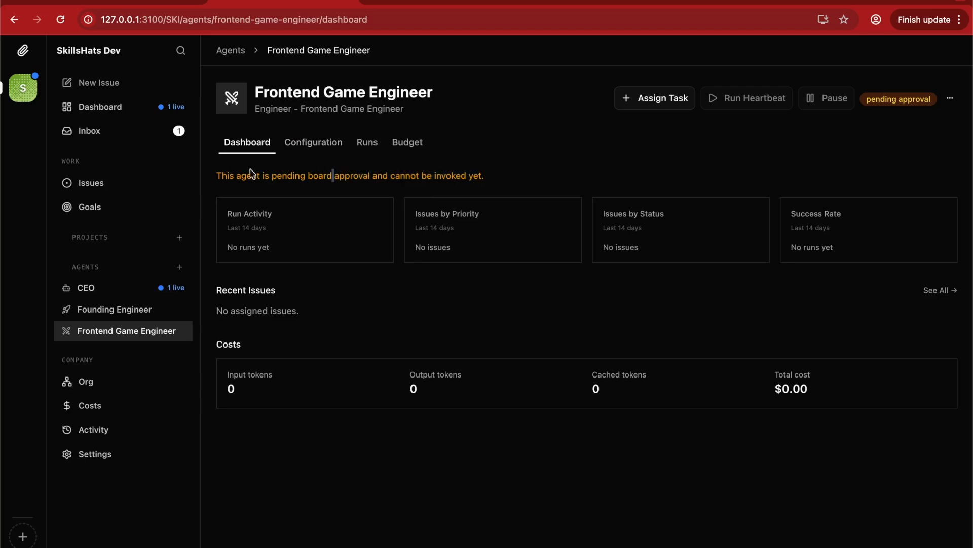
Step: Examine the identity and adapter settings in the Frontend Game Engineer's configuration, including its capabilities, adapter type and working directory
click(300, 151)
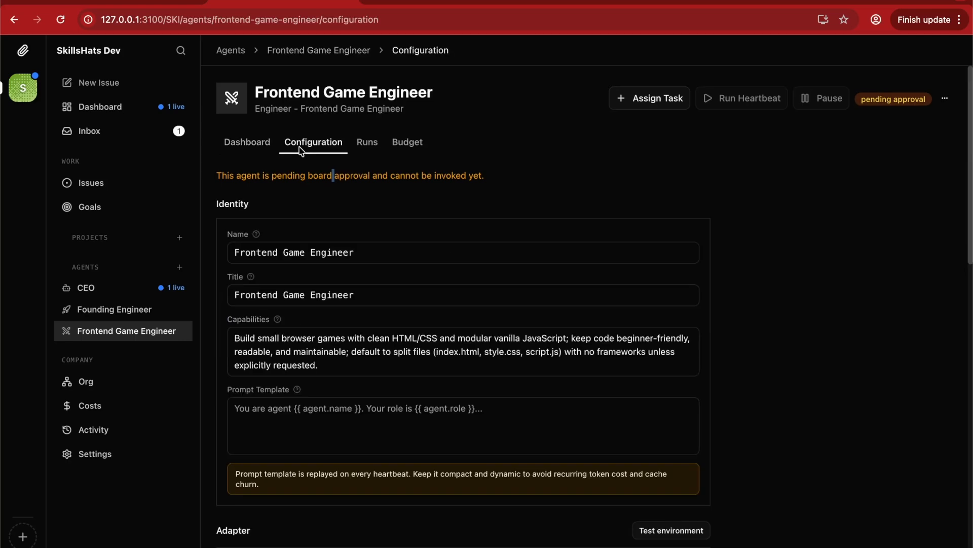
scroll(315, 332, down, 15)
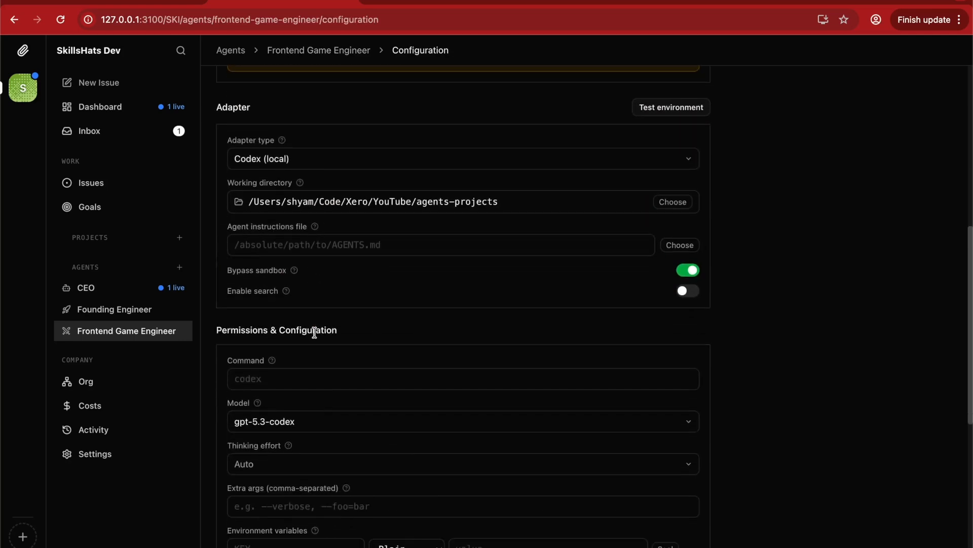
scroll(293, 382, down, 3)
scroll(293, 381, up, 15)
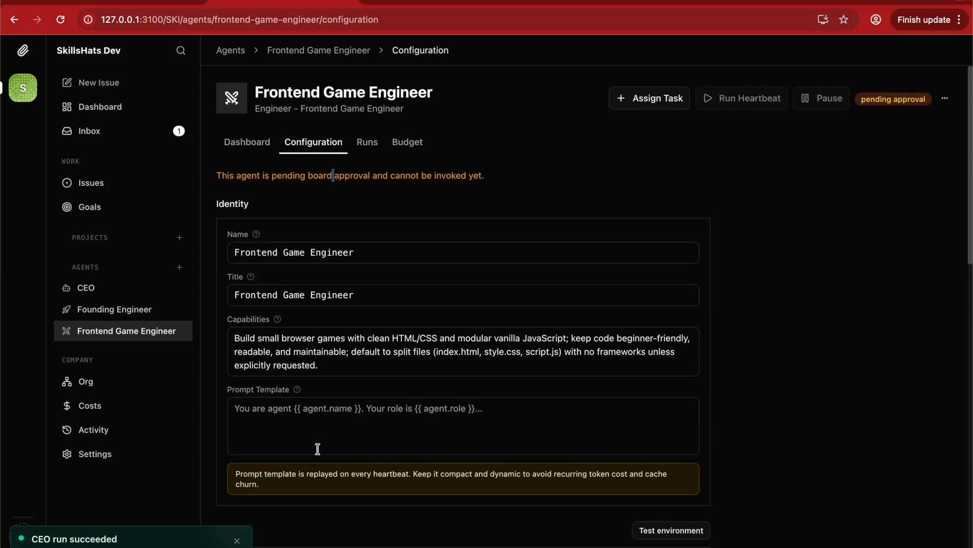
scroll(318, 449, down, 5)
scroll(317, 449, up, 4)
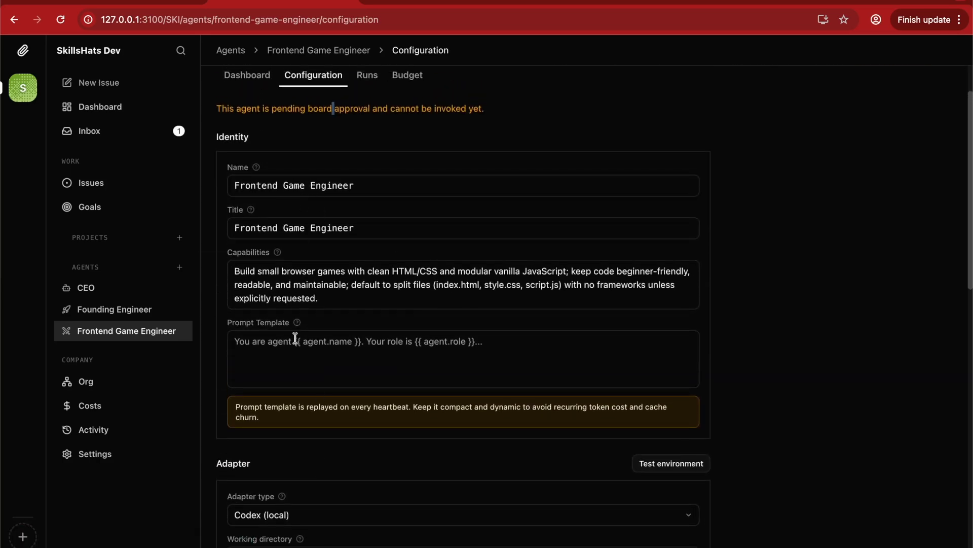
scroll(295, 338, down, 4)
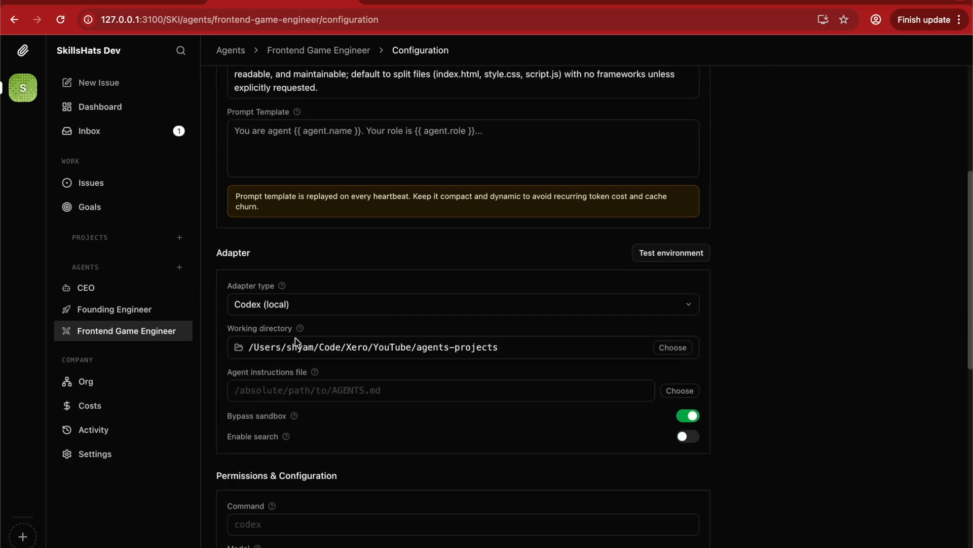
click(286, 307)
click(818, 299)
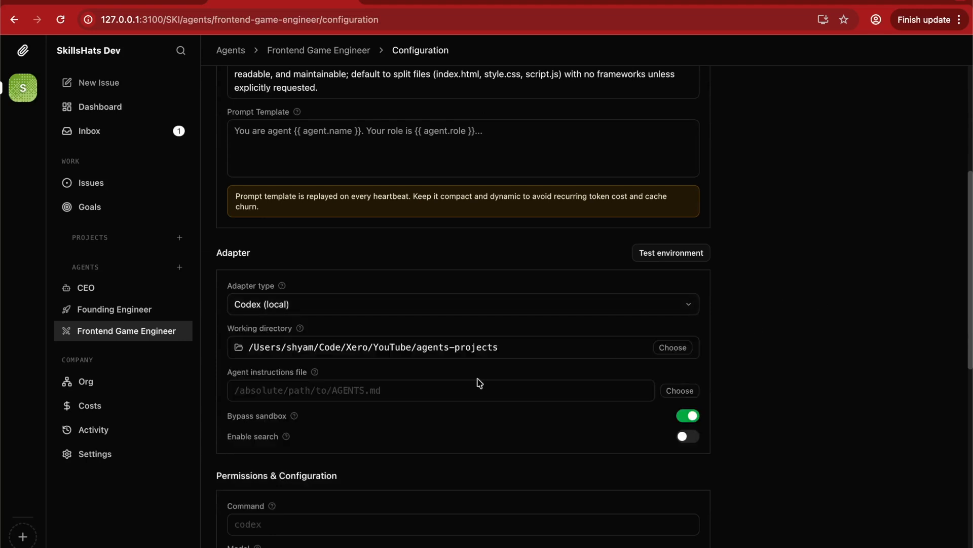
Step: Review the agent's model, permissions and run policy settings, expanding the advanced run policy to check wake on demand
scroll(425, 450, down, 5)
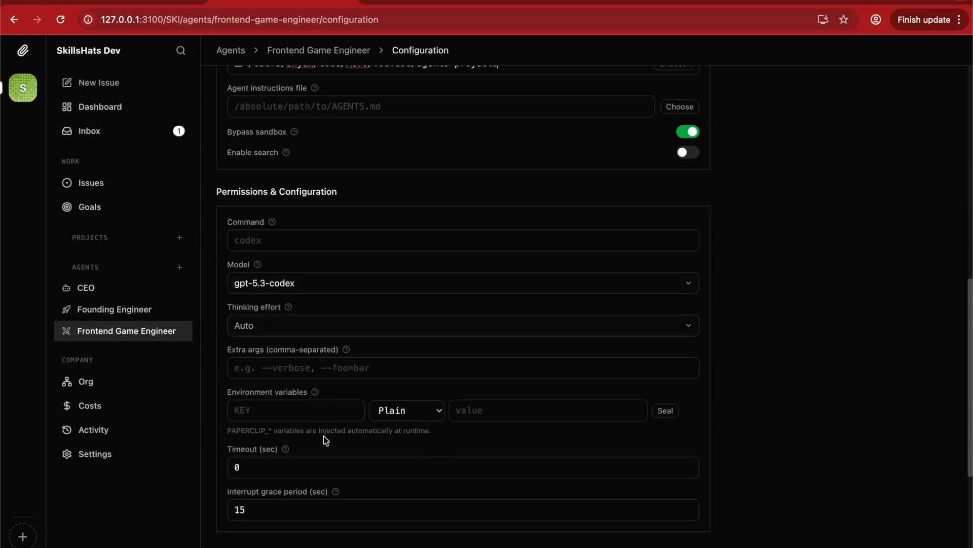
scroll(324, 436, down, 5)
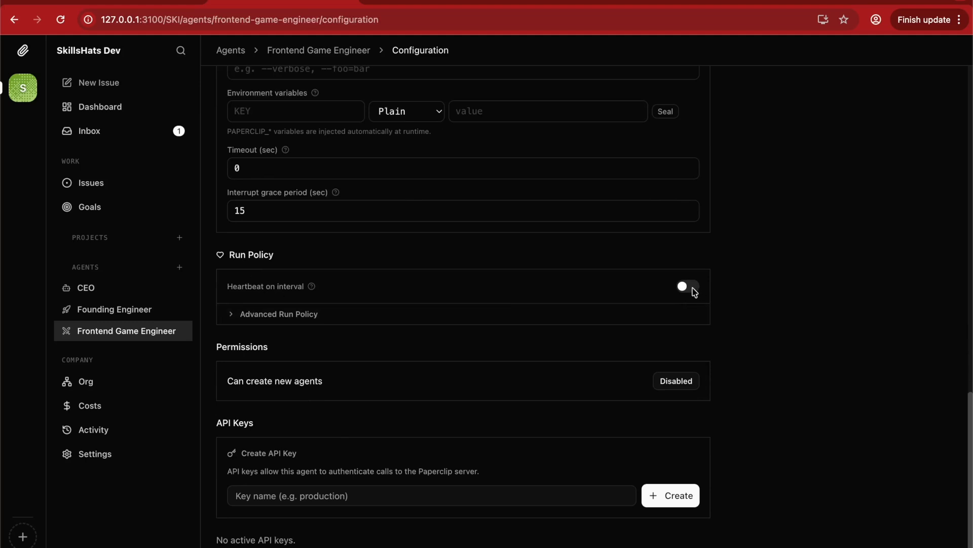
click(233, 317)
drag(234, 331, 277, 330)
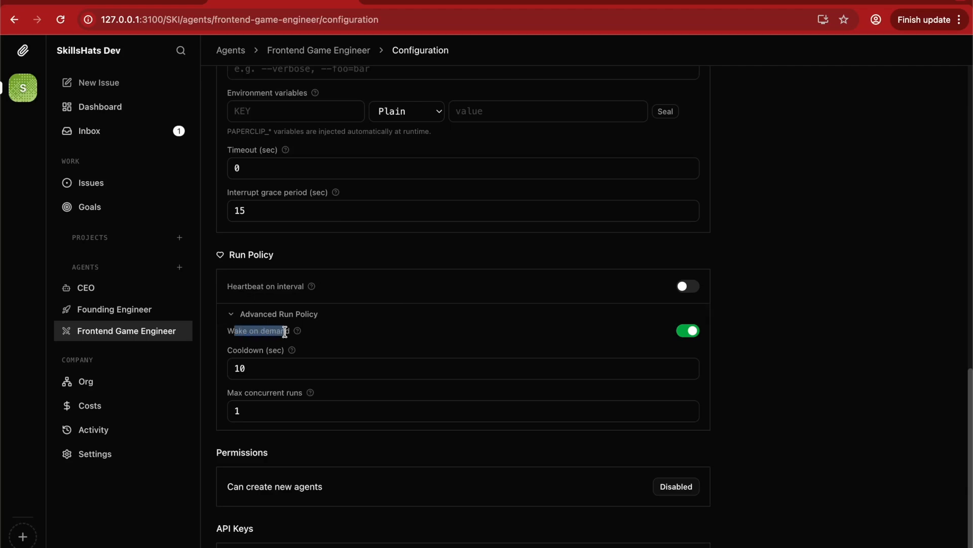
scroll(355, 152, up, 10)
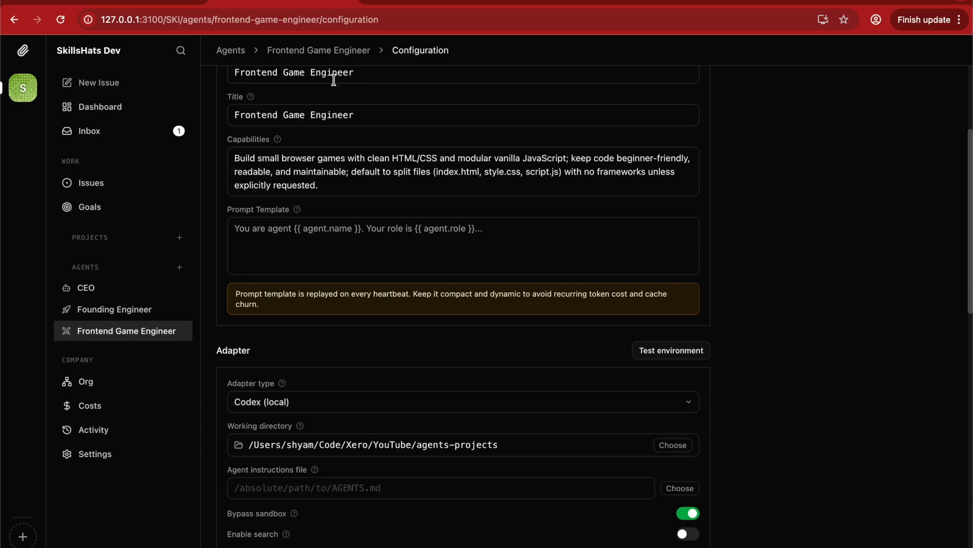
scroll(341, 319, down, 10)
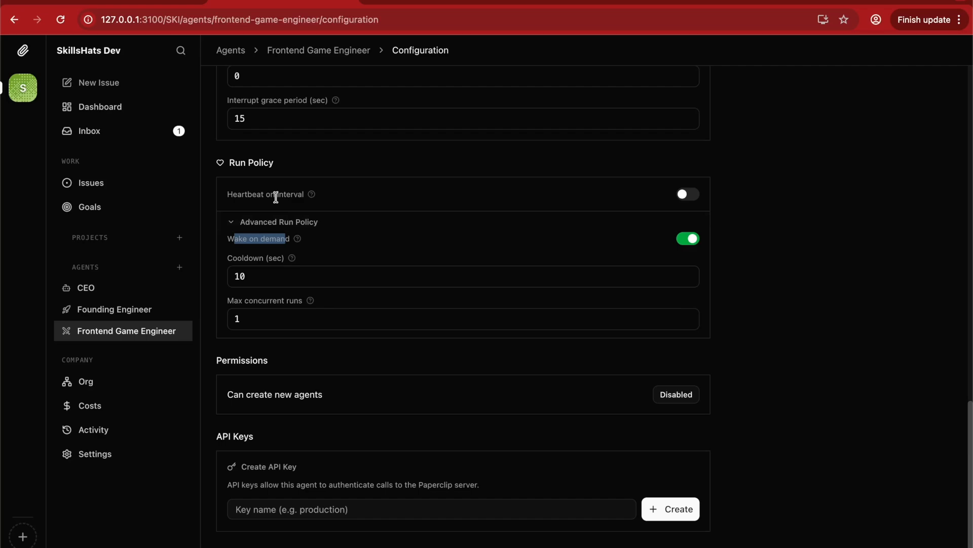
scroll(276, 448, down, 1)
scroll(277, 449, up, 15)
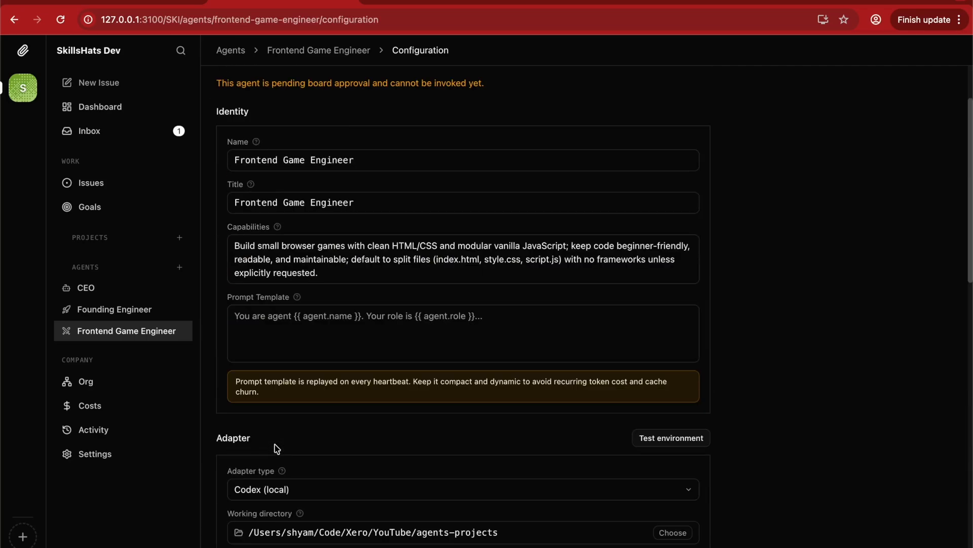